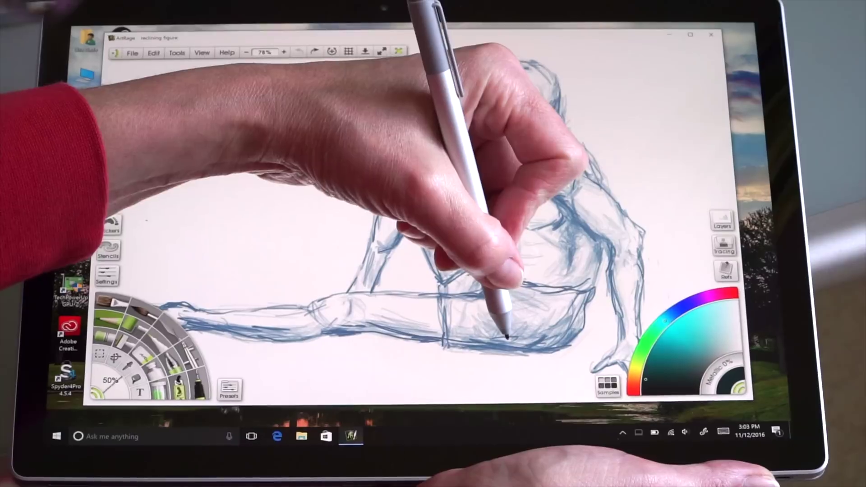
pyautogui.moveTo(501, 309)
pyautogui.mouseDown()
pyautogui.moveTo(508, 350)
pyautogui.moveTo(518, 351)
pyautogui.moveTo(502, 353)
pyautogui.mouseUp()
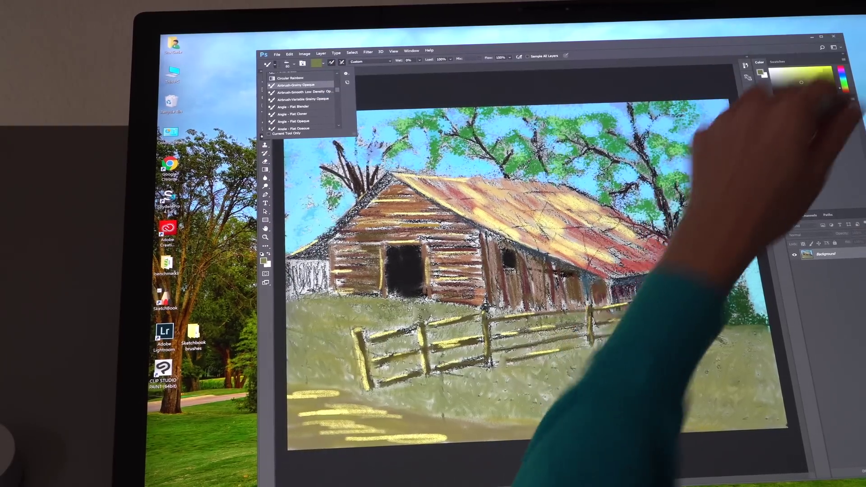
pyautogui.click(264, 256)
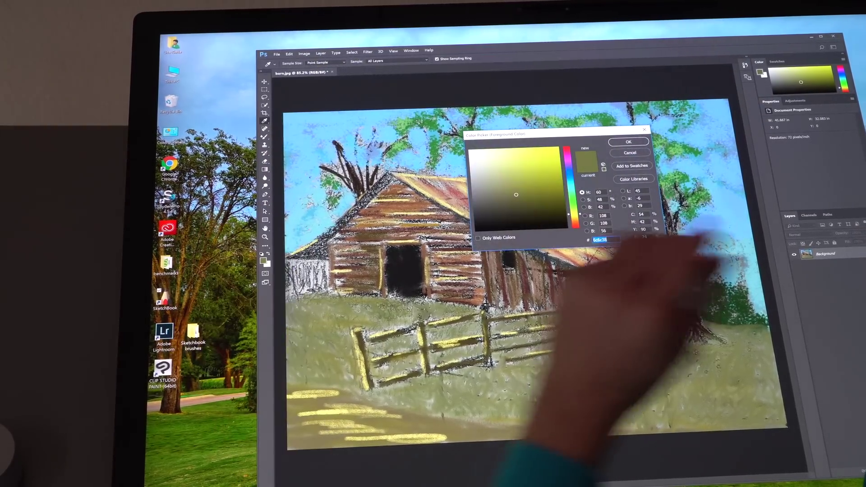